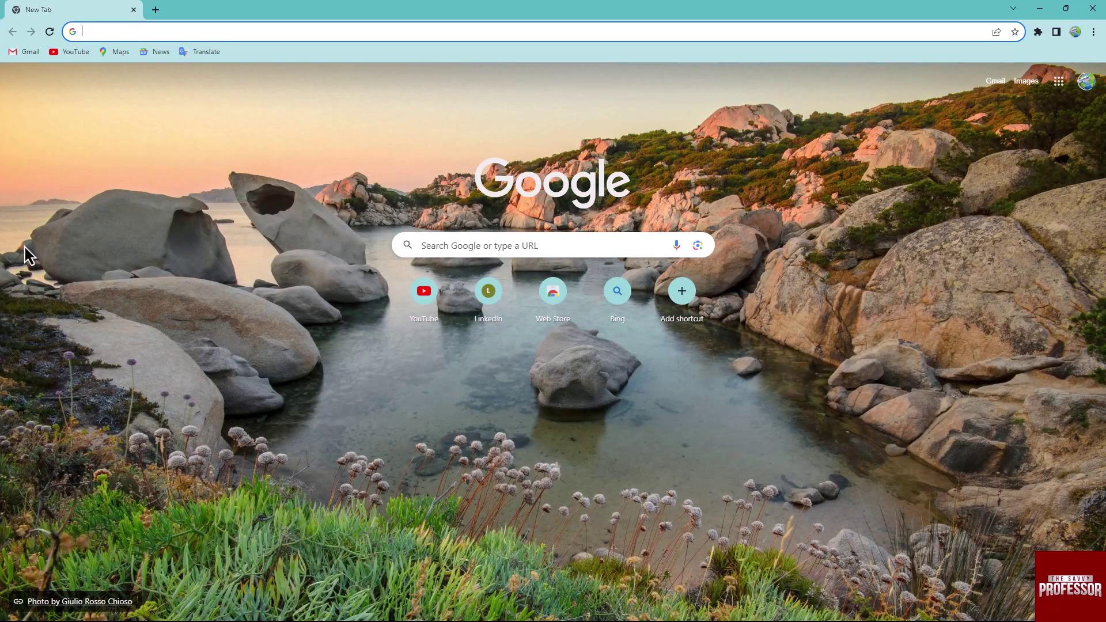
# Open Chrome's Settings page from the three-dot menu.
pyautogui.click(1093, 31)
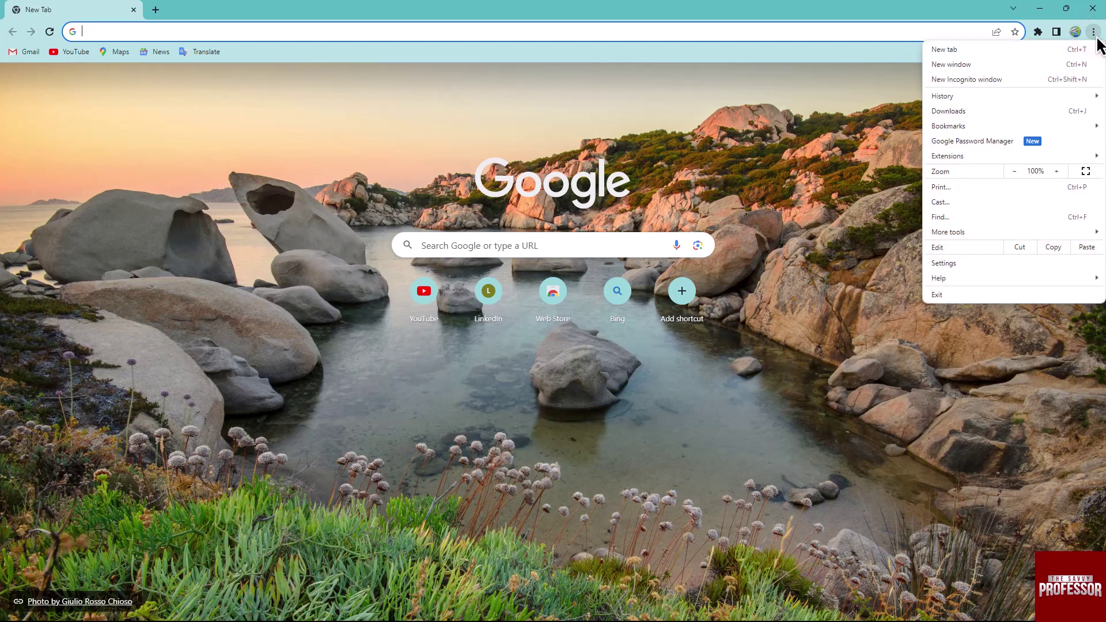
pyautogui.click(985, 263)
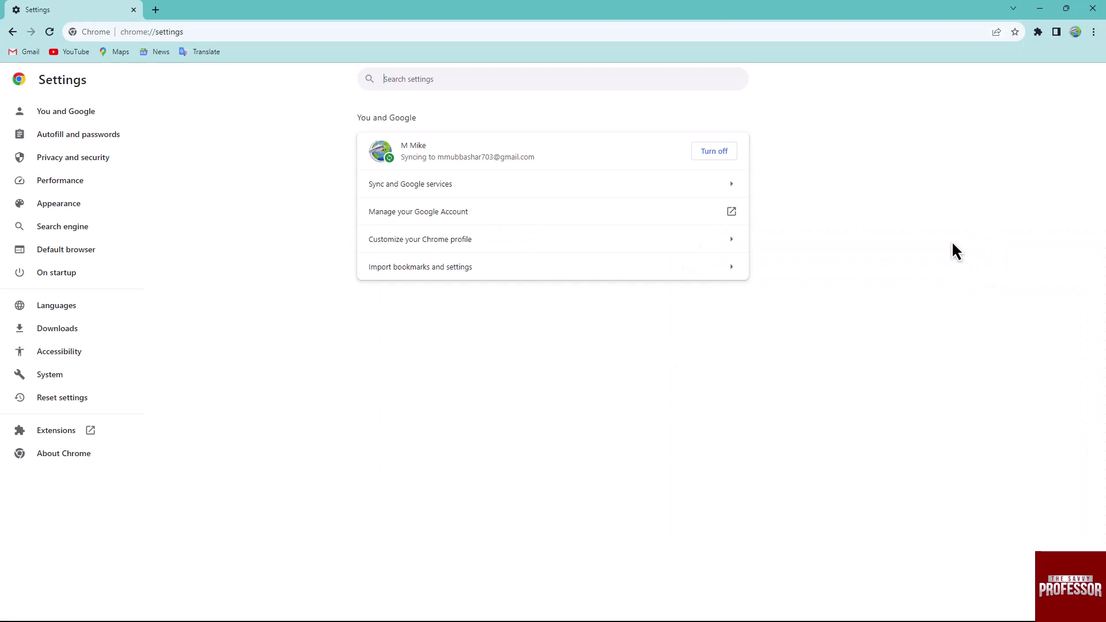
# Go to Privacy and security, then Site settings, and expand Additional content settings.
pyautogui.click(95, 162)
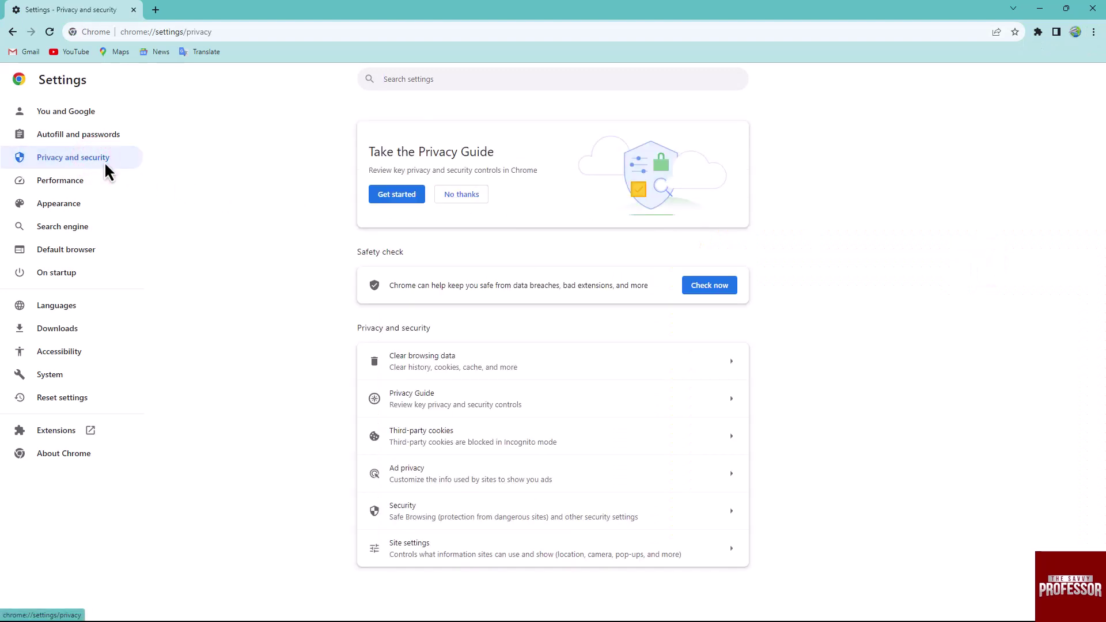
pyautogui.click(472, 549)
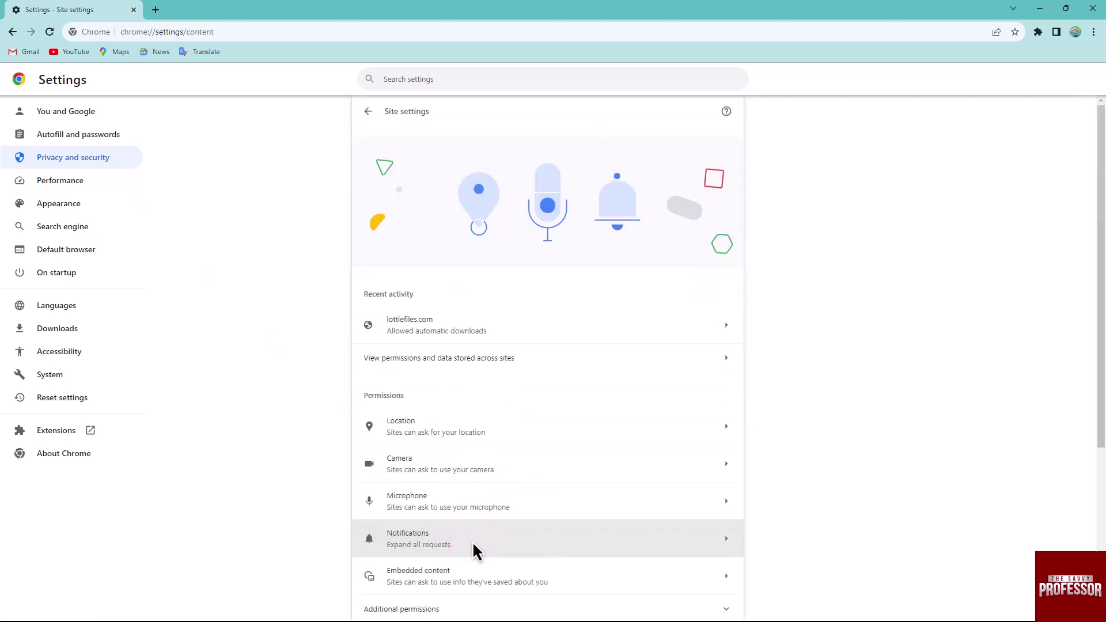
pyautogui.scroll(-2, 475, 550)
pyautogui.scroll(-1, 475, 548)
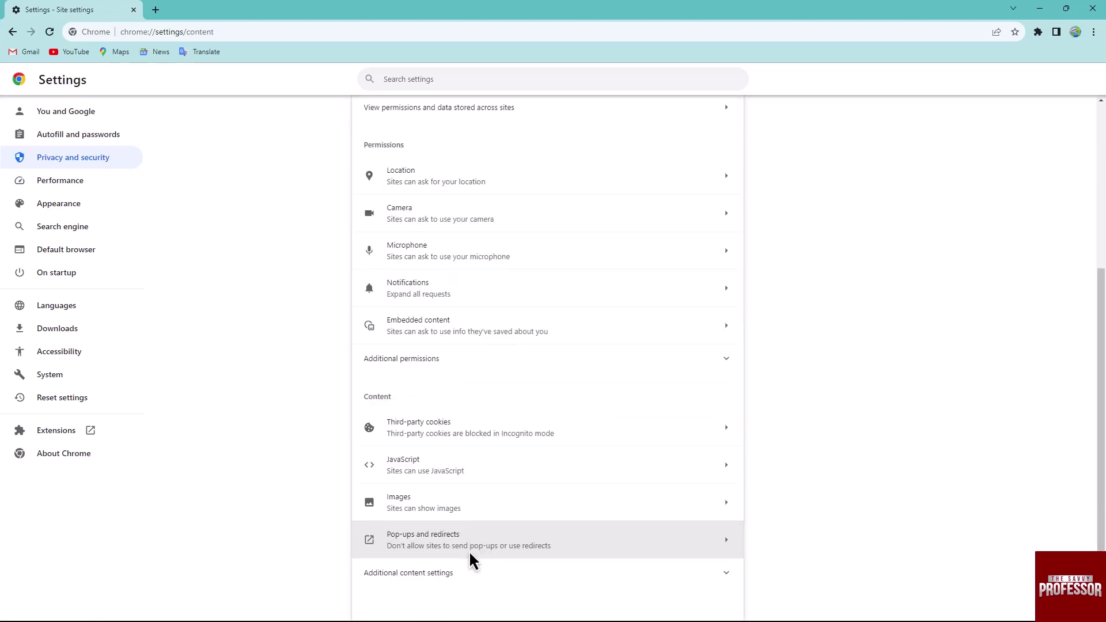
pyautogui.click(472, 574)
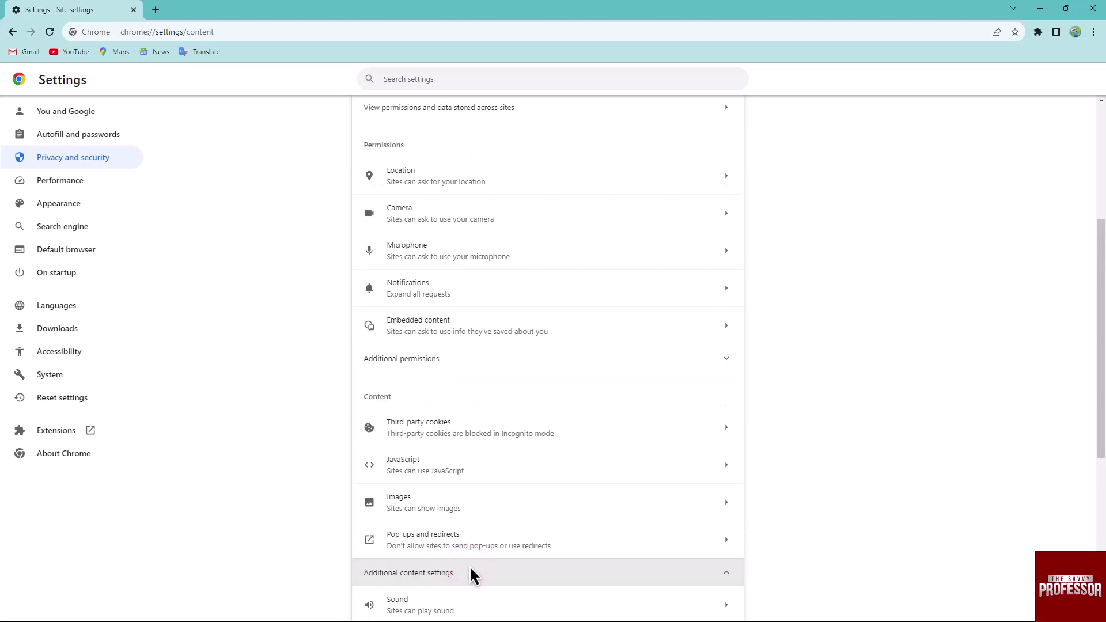
pyautogui.scroll(-1, 472, 574)
pyautogui.scroll(-2, 472, 574)
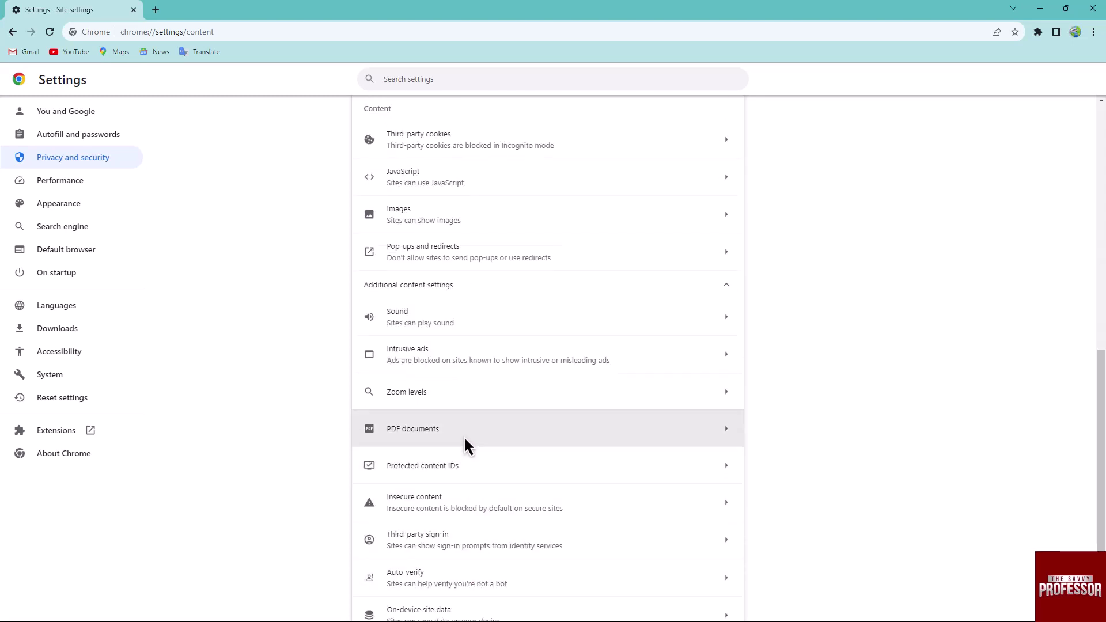
# Open the PDF documents page under the additional content settings.
pyautogui.click(464, 444)
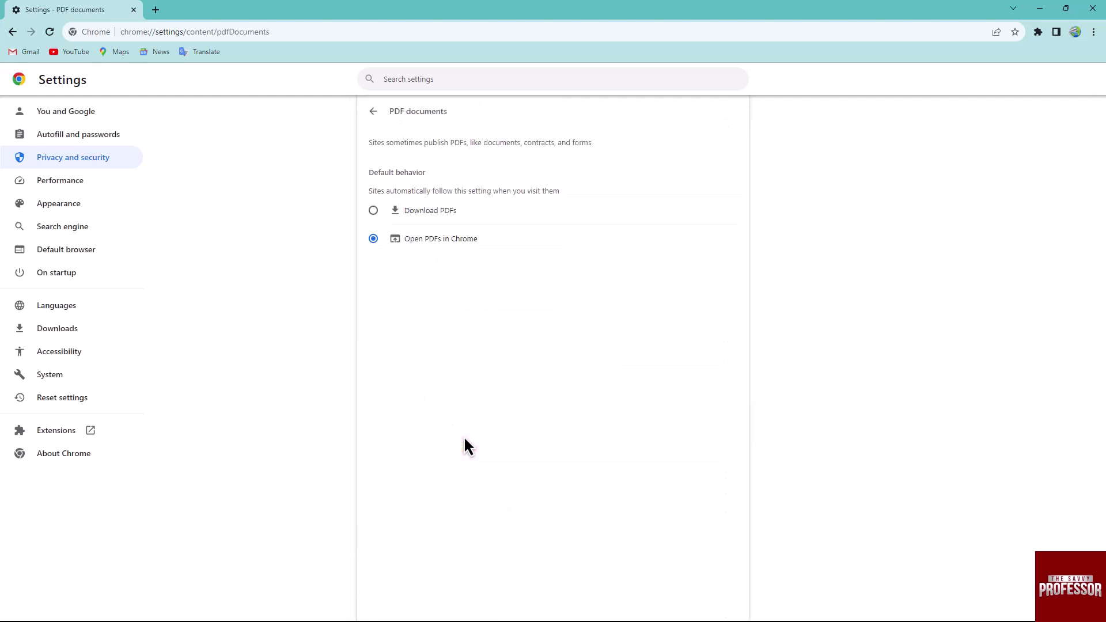